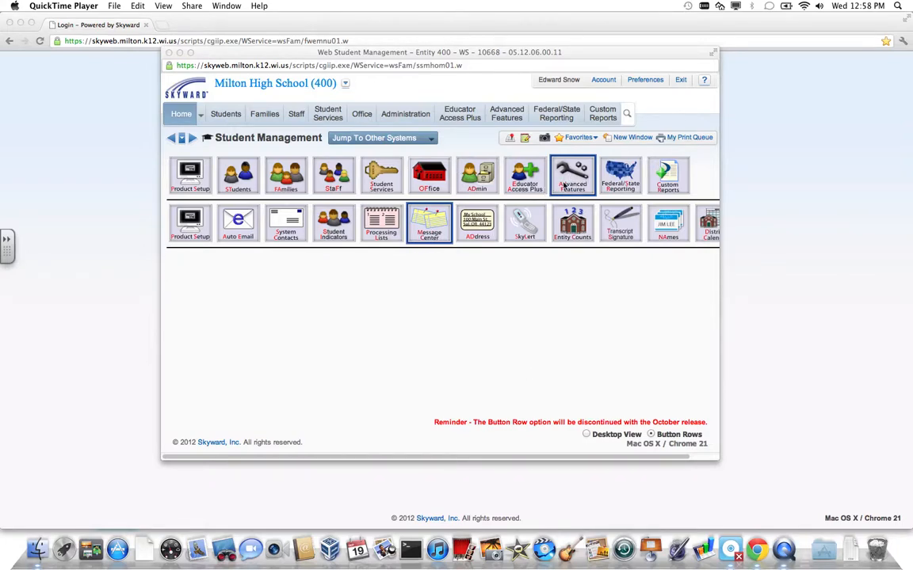
Open the Message Center and start a new admin message.
{"action": "left_click", "coordinate": [434, 240]}
{"action": "left_click", "coordinate": [435, 240]}
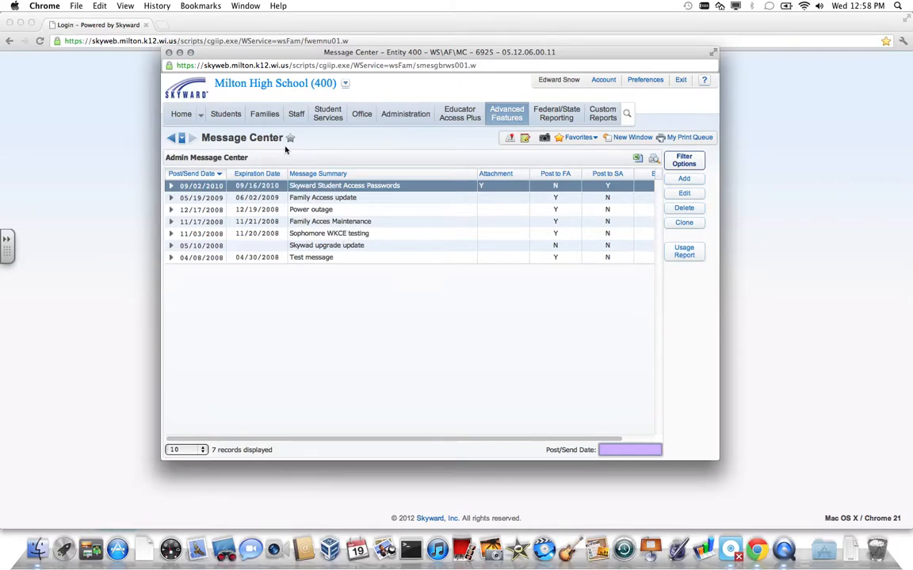
{"action": "left_click", "coordinate": [681, 180]}
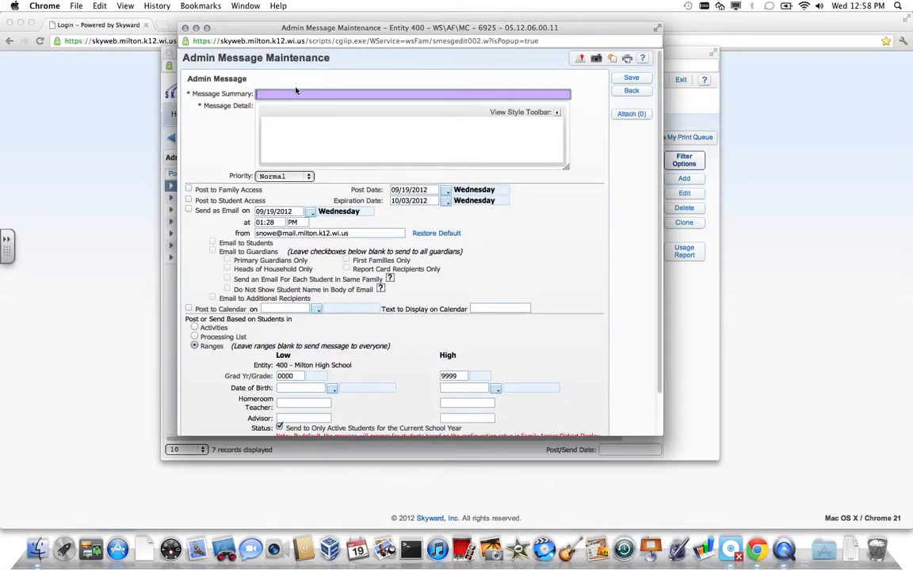
Enter "test" as the message summary and "body" as the message detail.
{"action": "type", "text": "test"}
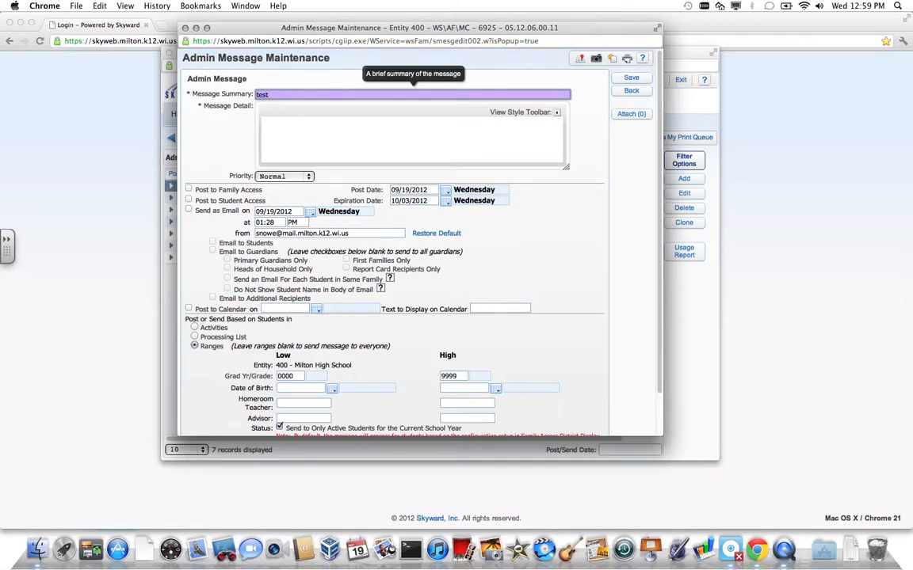
{"action": "left_click", "coordinate": [303, 120]}
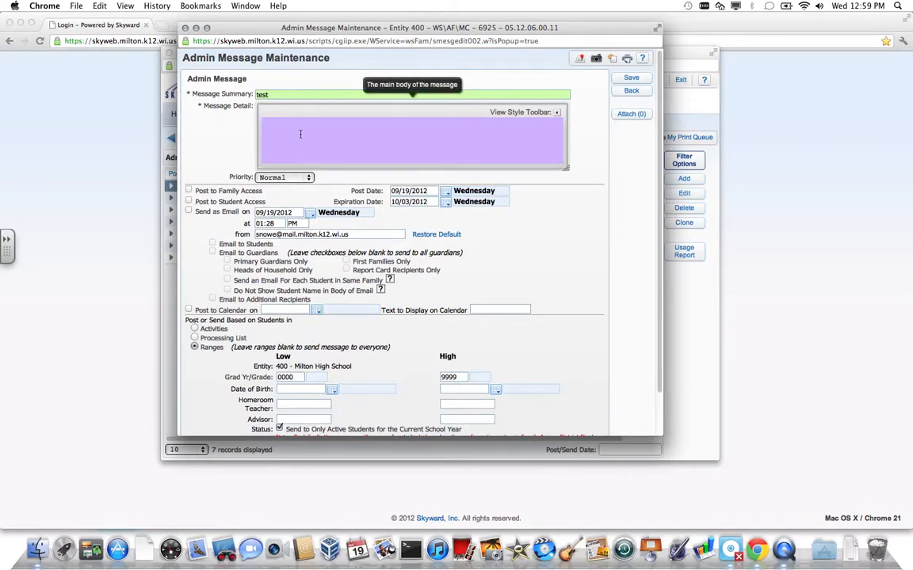
{"action": "type", "text": "body"}
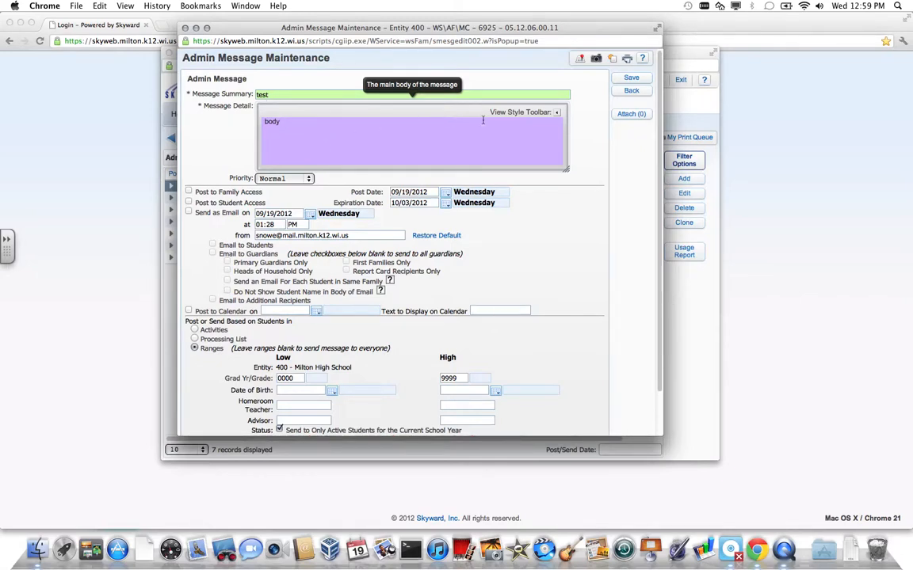
Centre the body text of the message detail and look over the available priority choices.
{"action": "left_click", "coordinate": [558, 115]}
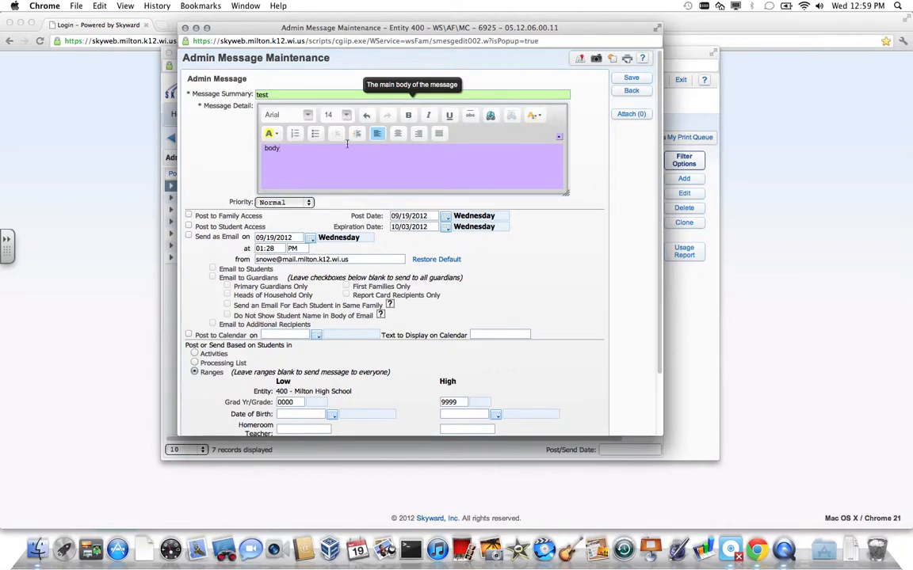
{"action": "left_click", "coordinate": [277, 114]}
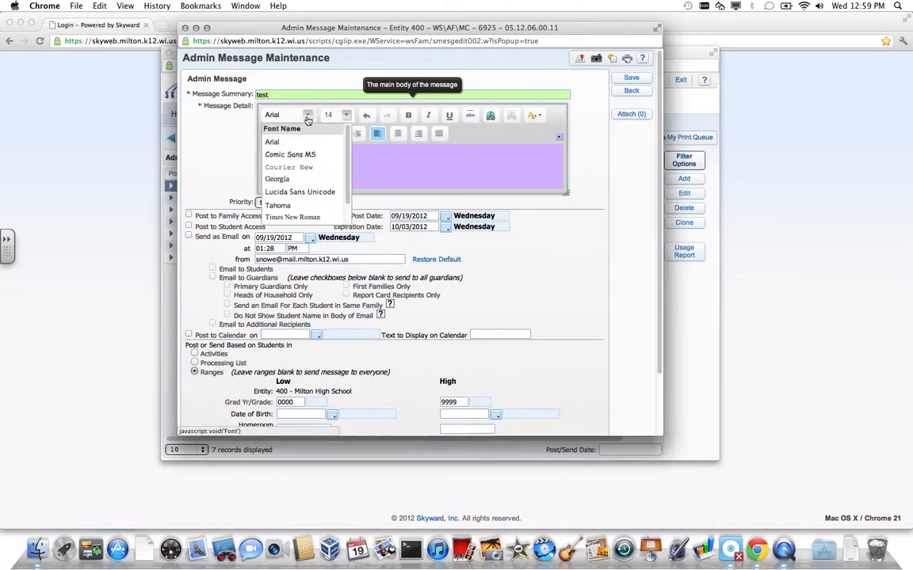
{"action": "left_click", "coordinate": [416, 137]}
{"action": "left_click", "coordinate": [395, 137]}
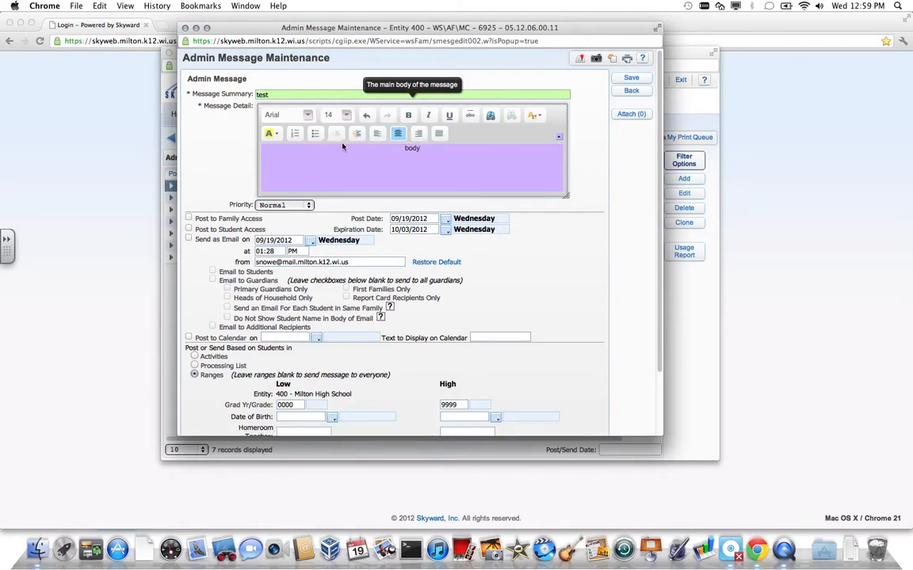
{"action": "left_click", "coordinate": [309, 205]}
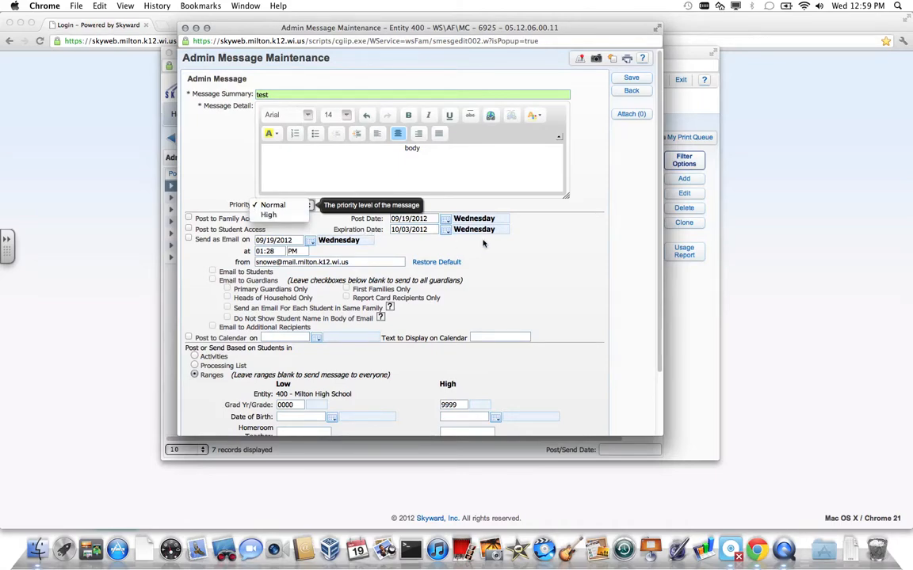
{"action": "left_click", "coordinate": [576, 245]}
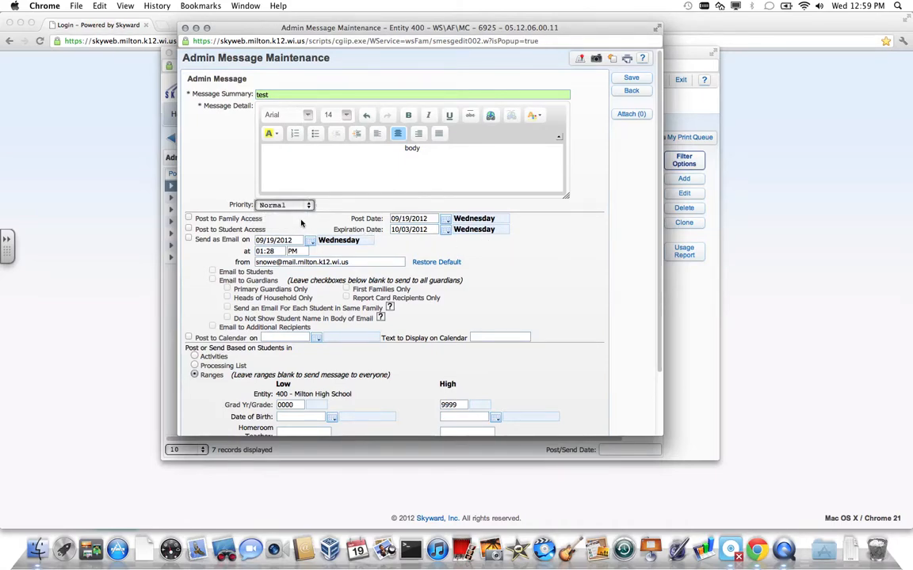
Enable sending the message as an email and check its send date and time settings.
{"action": "scroll", "coordinate": [301, 224], "scroll_direction": "down", "scroll_amount": 2}
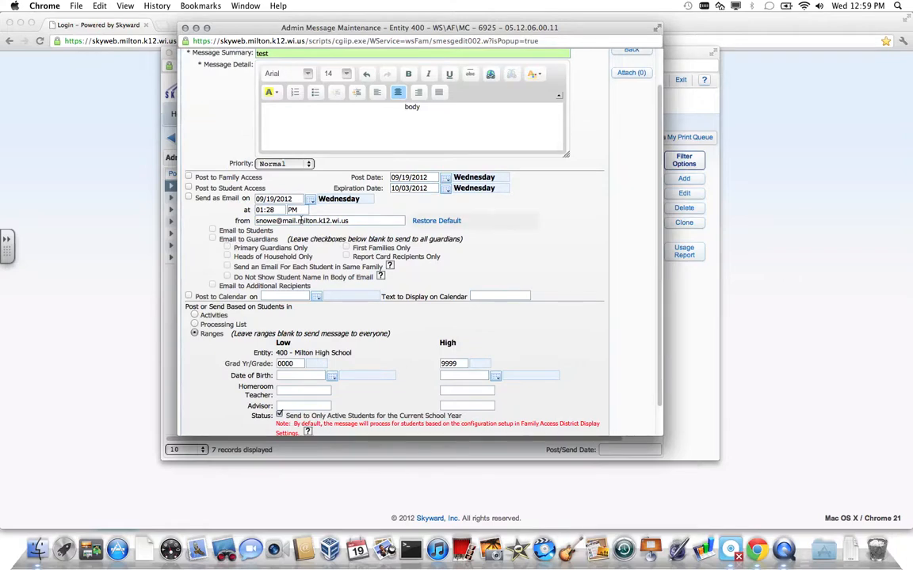
{"action": "scroll", "coordinate": [300, 221], "scroll_direction": "down", "scroll_amount": 1}
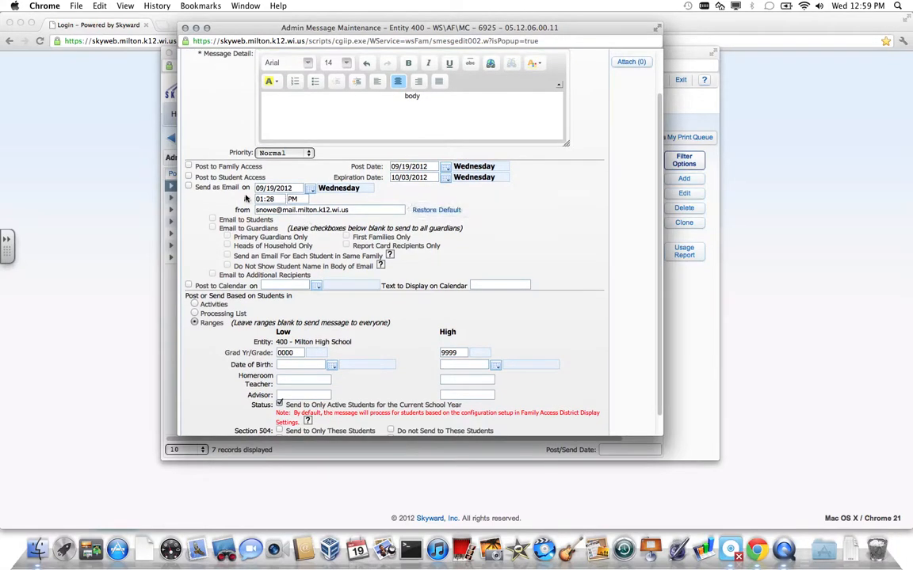
{"action": "left_click", "coordinate": [189, 167]}
{"action": "left_click", "coordinate": [446, 170]}
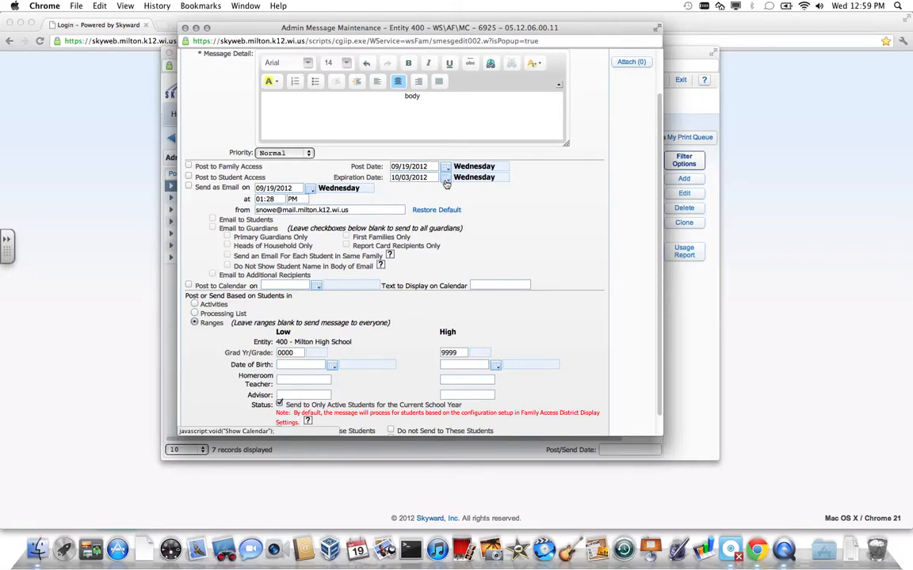
{"action": "left_click", "coordinate": [231, 188]}
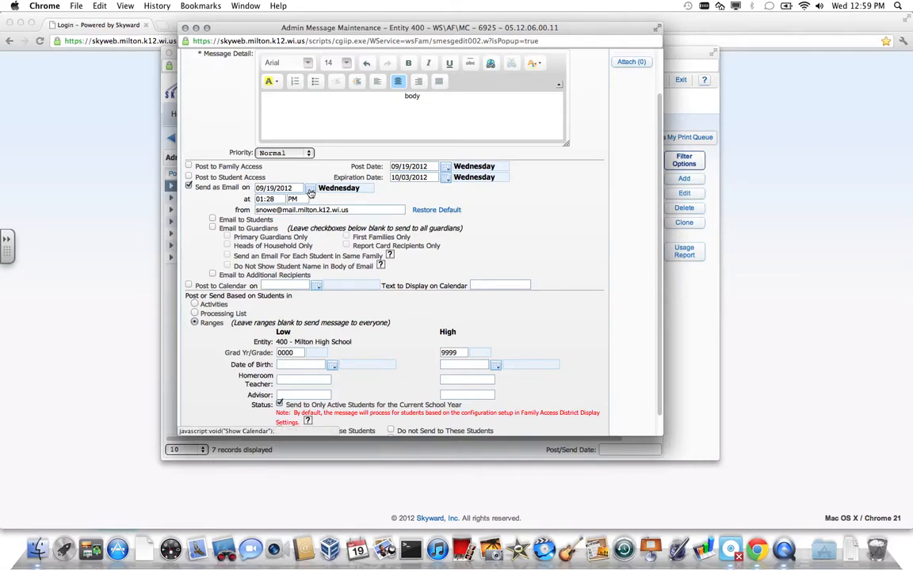
{"action": "left_click", "coordinate": [311, 189]}
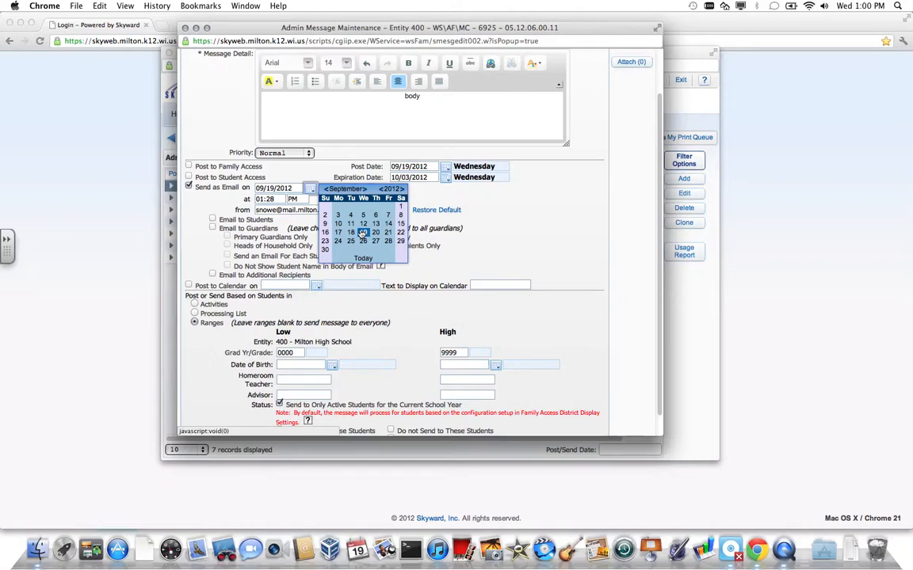
{"action": "left_click", "coordinate": [484, 206]}
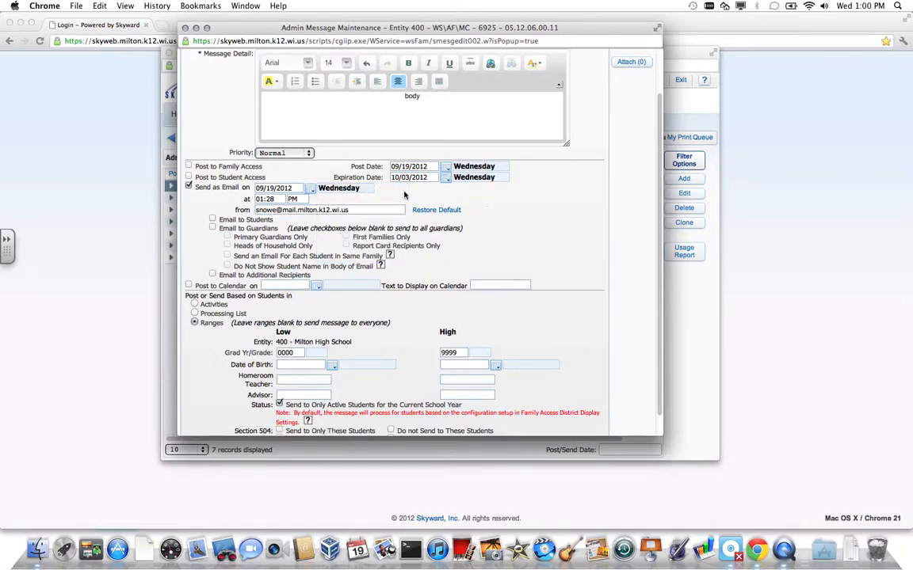
{"action": "left_click_drag", "start_coordinate": [283, 199], "coordinate": [250, 199]}
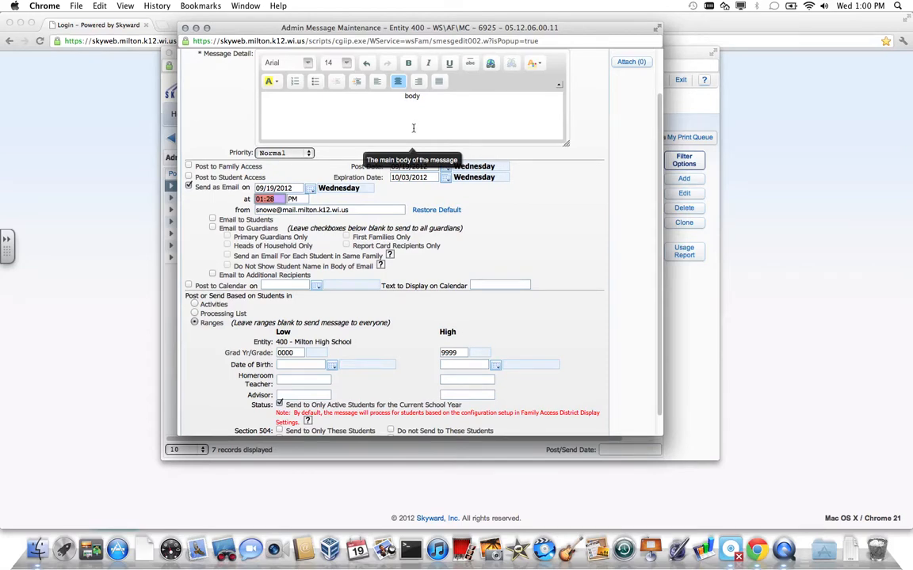
{"action": "left_click", "coordinate": [528, 214]}
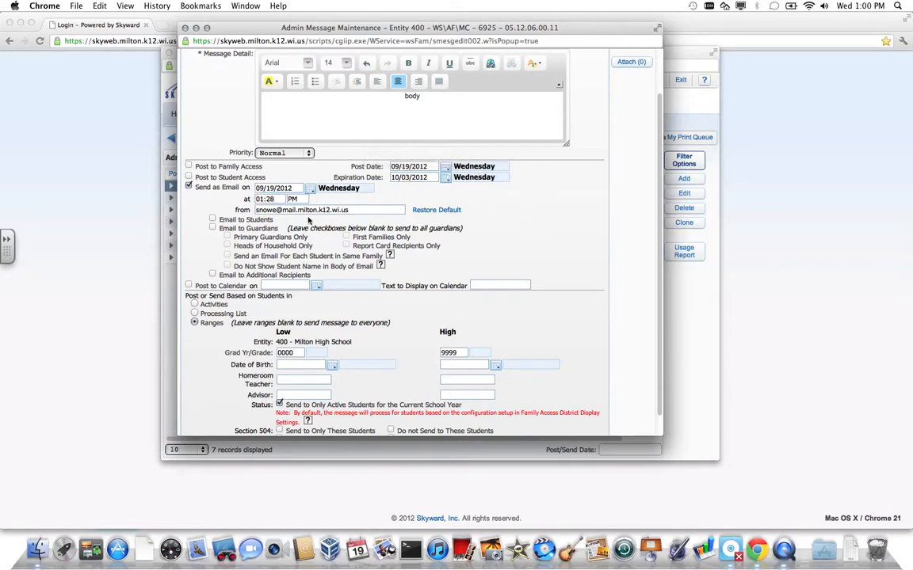
Try "noreply" as the part before the @ in the email's From address and clear that part again.
{"action": "left_click", "coordinate": [362, 209]}
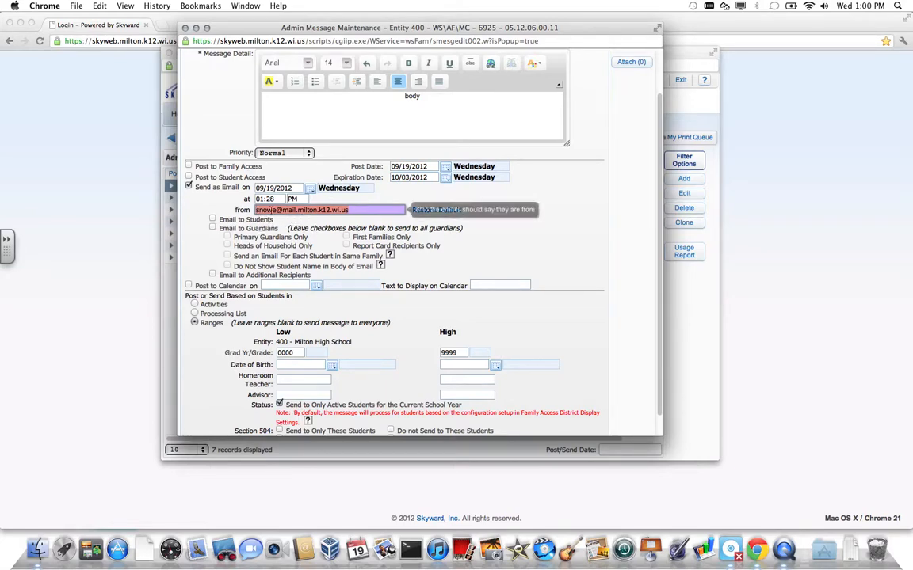
{"action": "left_click", "coordinate": [521, 224]}
{"action": "left_click_drag", "start_coordinate": [276, 210], "coordinate": [267, 210]}
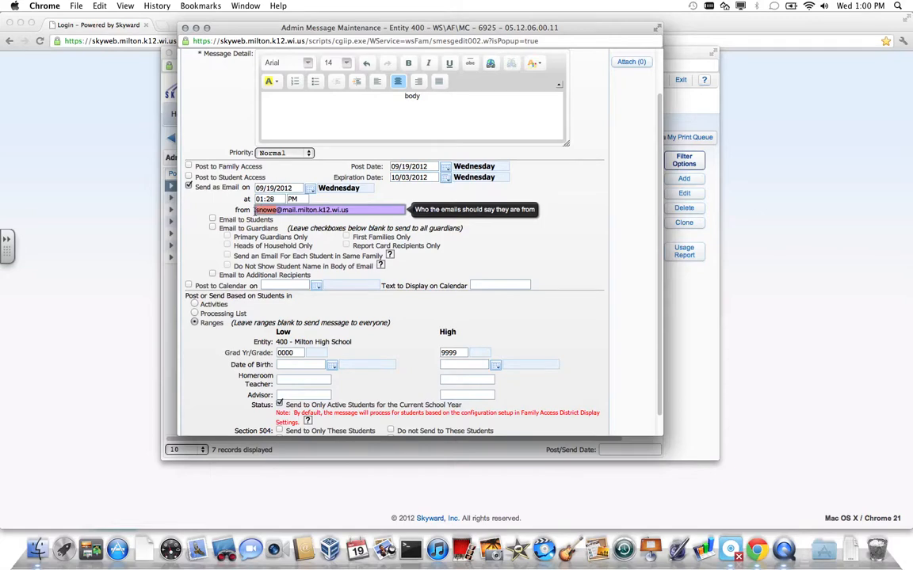
{"action": "key", "text": "BackSpace"}
{"action": "type", "text": "no"}
{"action": "key", "text": "BackSpace"}
{"action": "type", "text": "rel"}
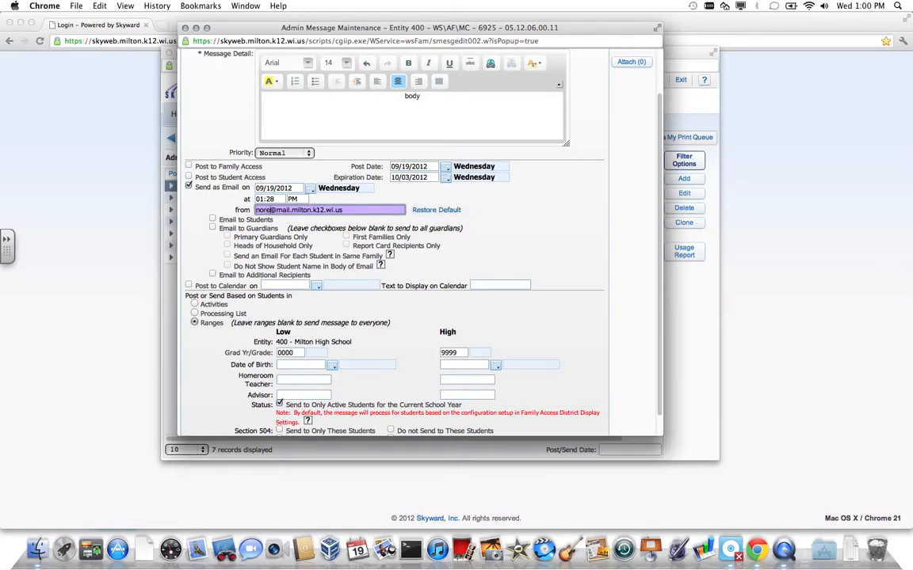
{"action": "type", "text": "ply"}
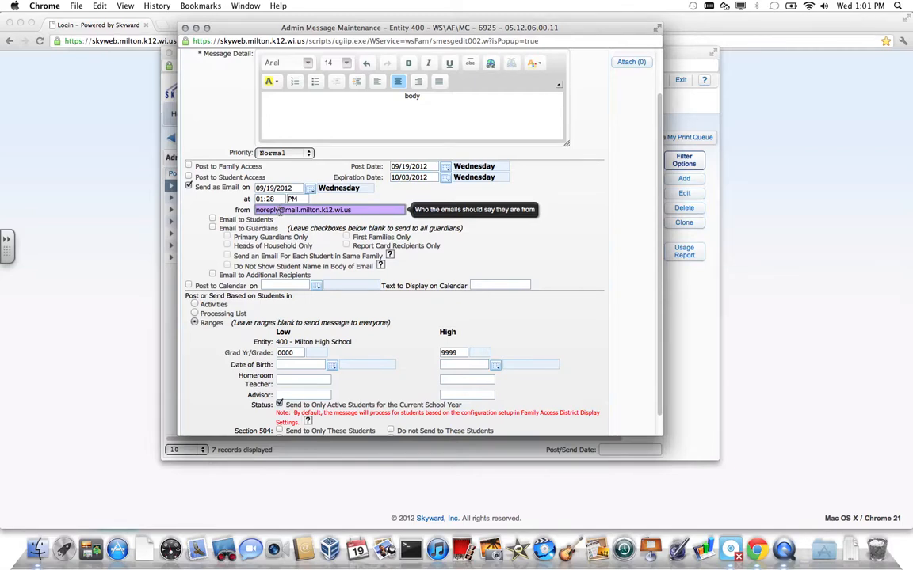
{"action": "key", "text": "BackSpace"}
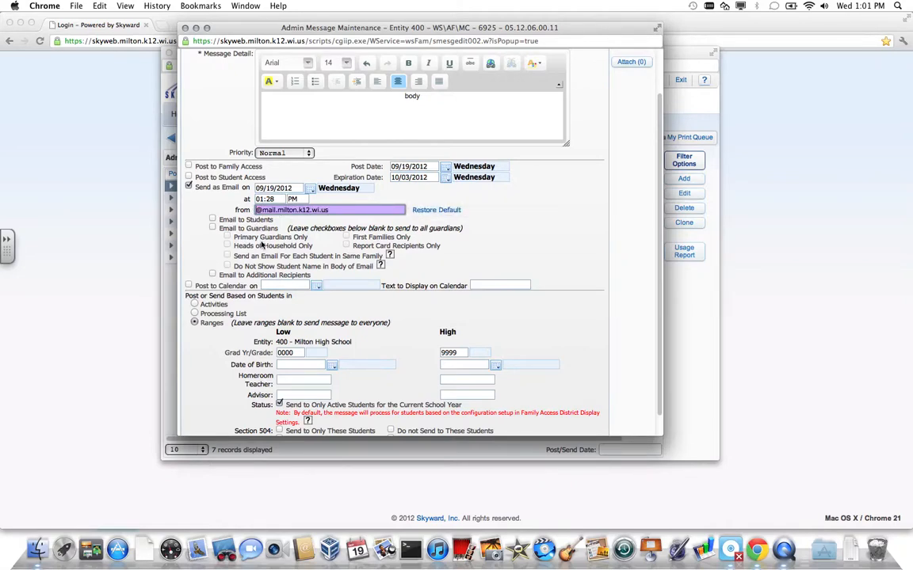
Set the email to go to guardians instead of students, limited to primary guardians only.
{"action": "left_click", "coordinate": [212, 219]}
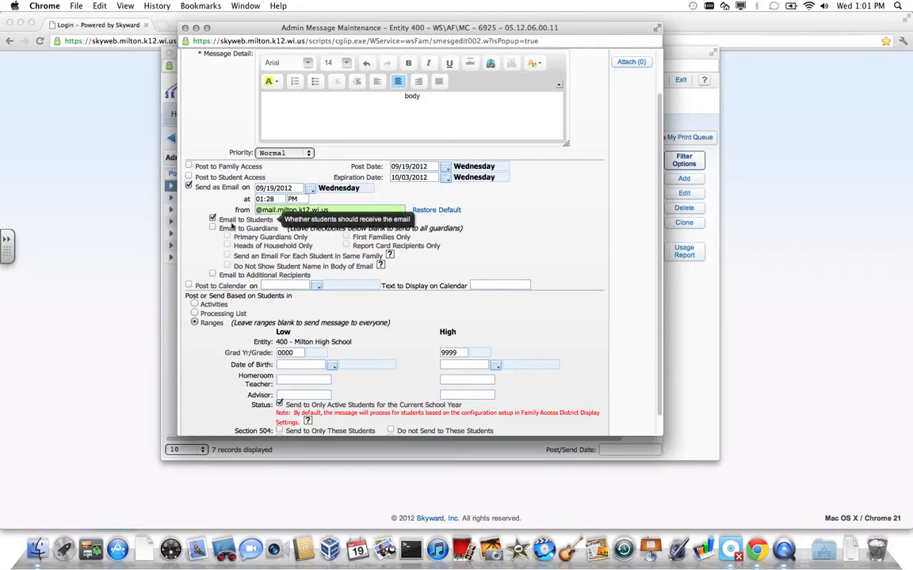
{"action": "left_click", "coordinate": [212, 219]}
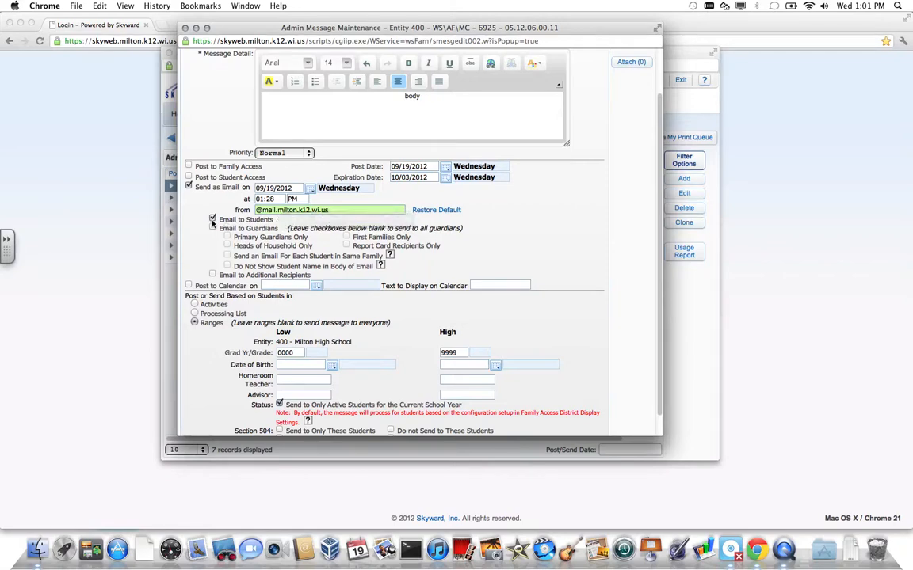
{"action": "left_click", "coordinate": [212, 227]}
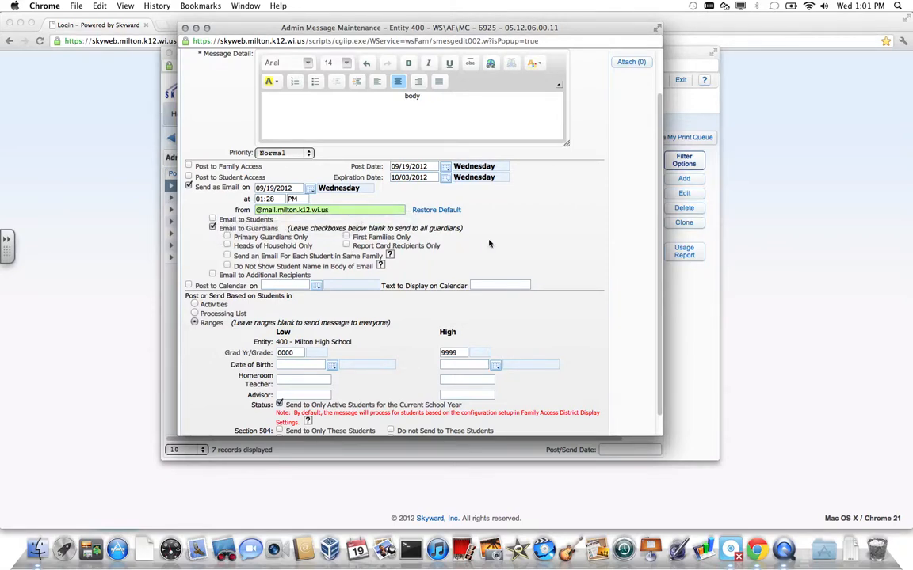
{"action": "left_click", "coordinate": [227, 237]}
Enable posting the message to the calendar and look at the date picker without choosing a date.
{"action": "left_click", "coordinate": [189, 285]}
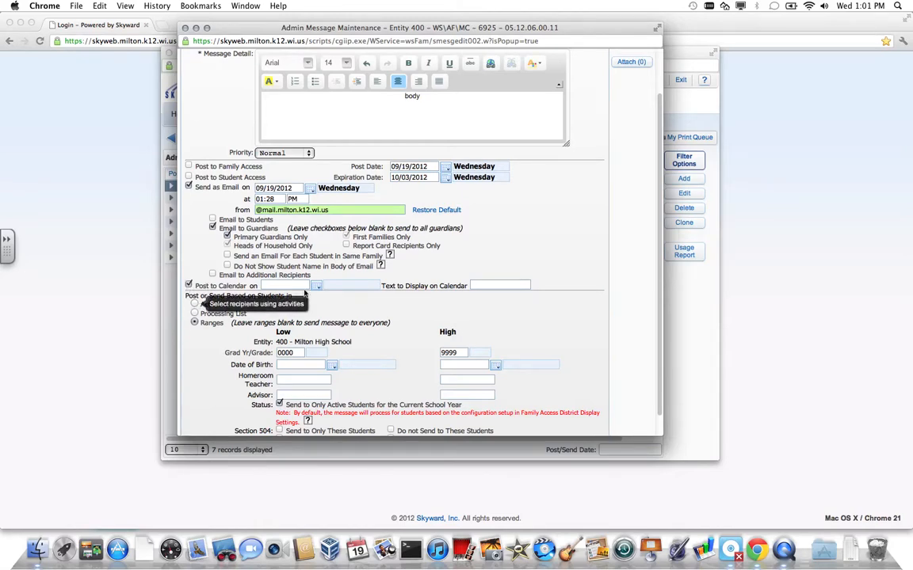
{"action": "left_click", "coordinate": [317, 287]}
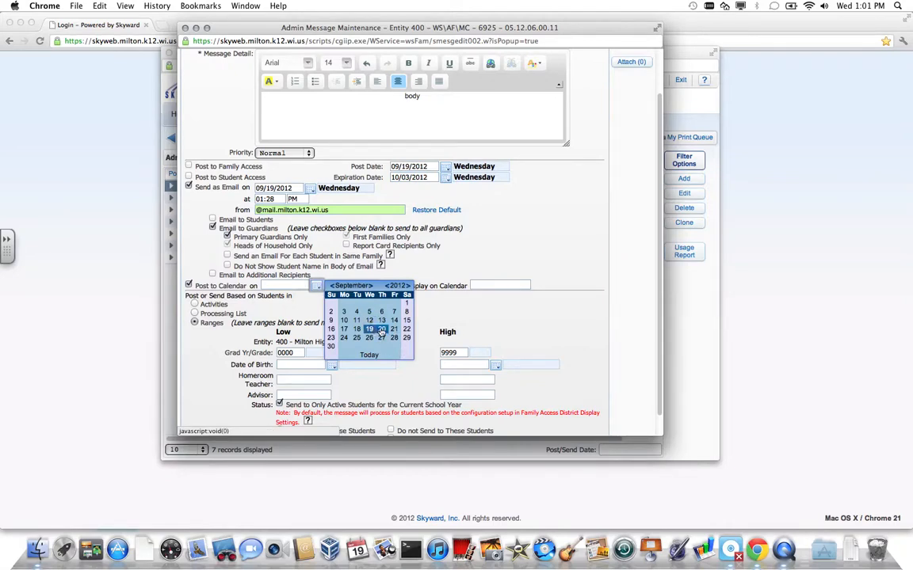
{"action": "left_click", "coordinate": [468, 310]}
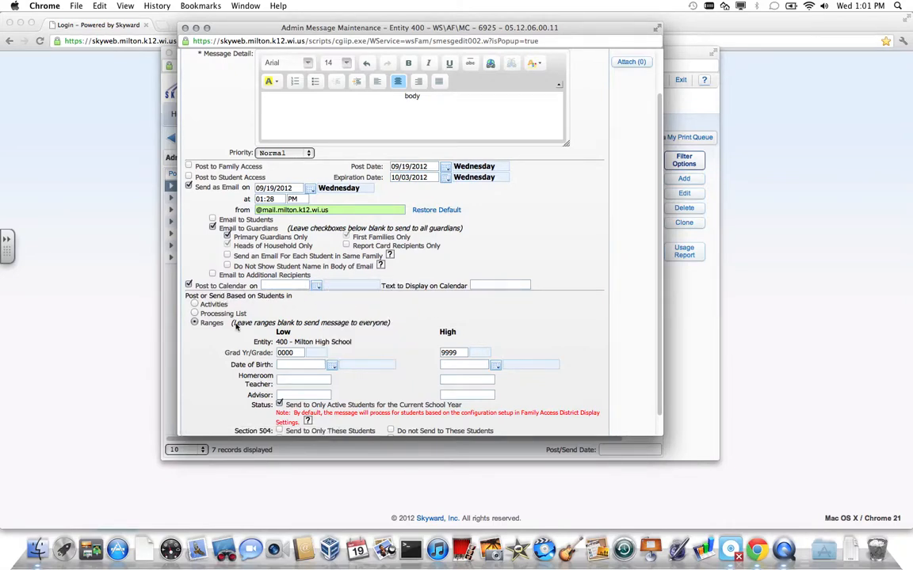
Compare the Processing List and Activities options for choosing recipients, return to Ranges, and review the range criteria.
{"action": "scroll", "coordinate": [237, 331], "scroll_direction": "down", "scroll_amount": 2}
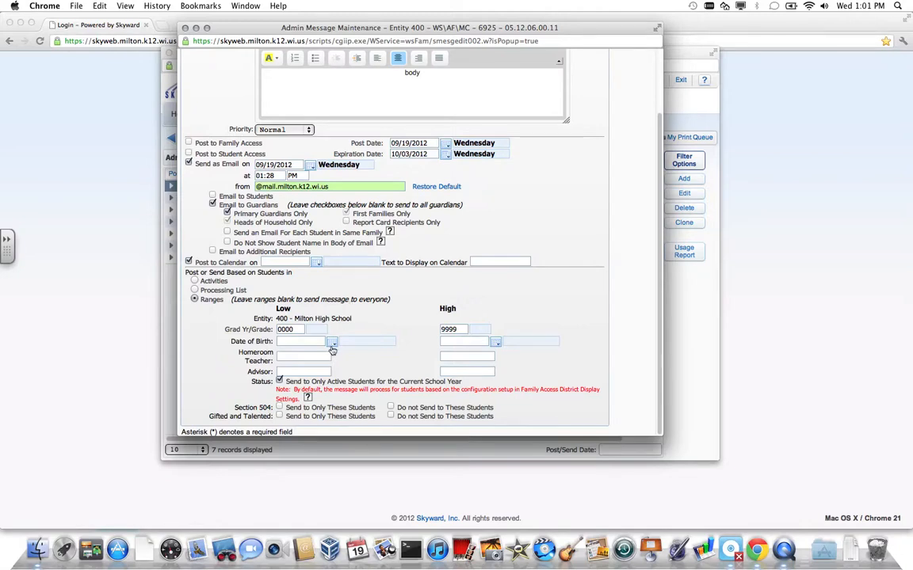
{"action": "left_click", "coordinate": [196, 290]}
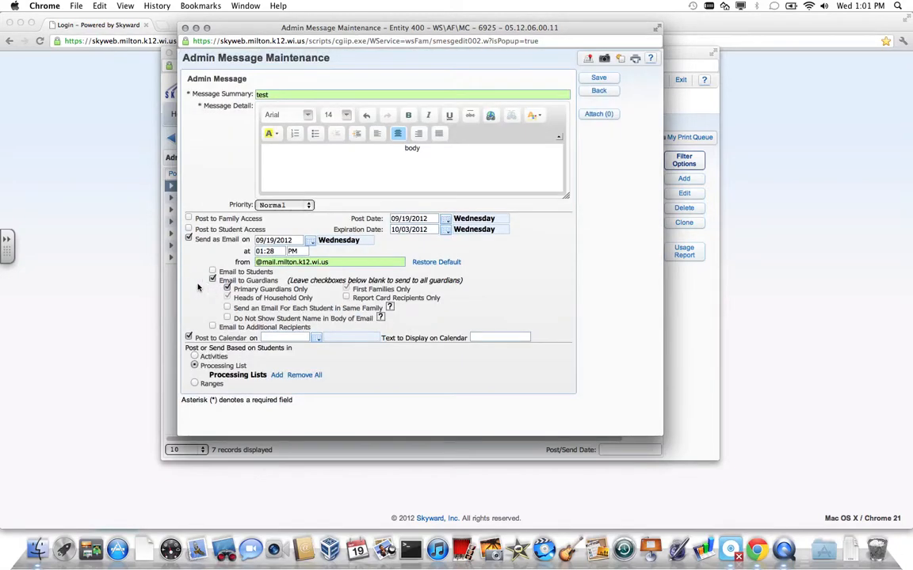
{"action": "left_click", "coordinate": [212, 357]}
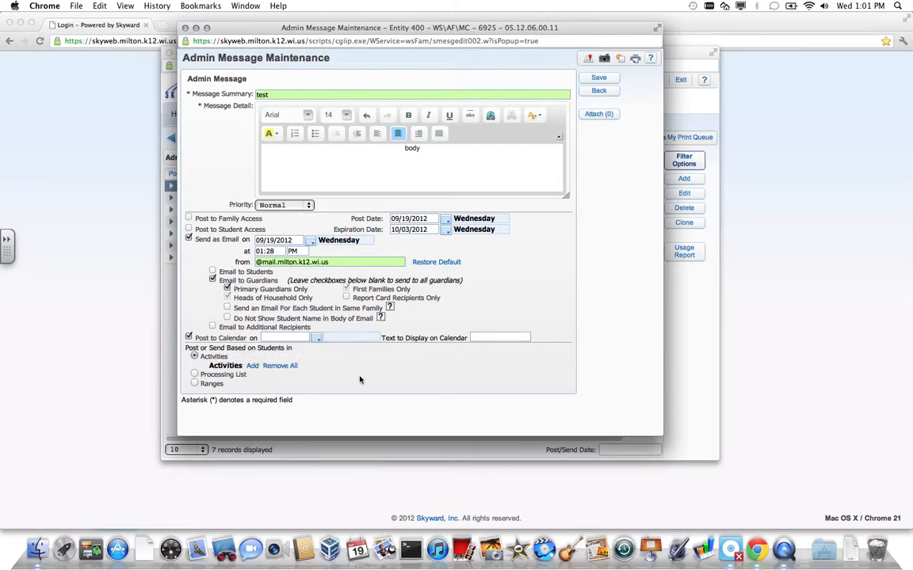
{"action": "left_click", "coordinate": [199, 384]}
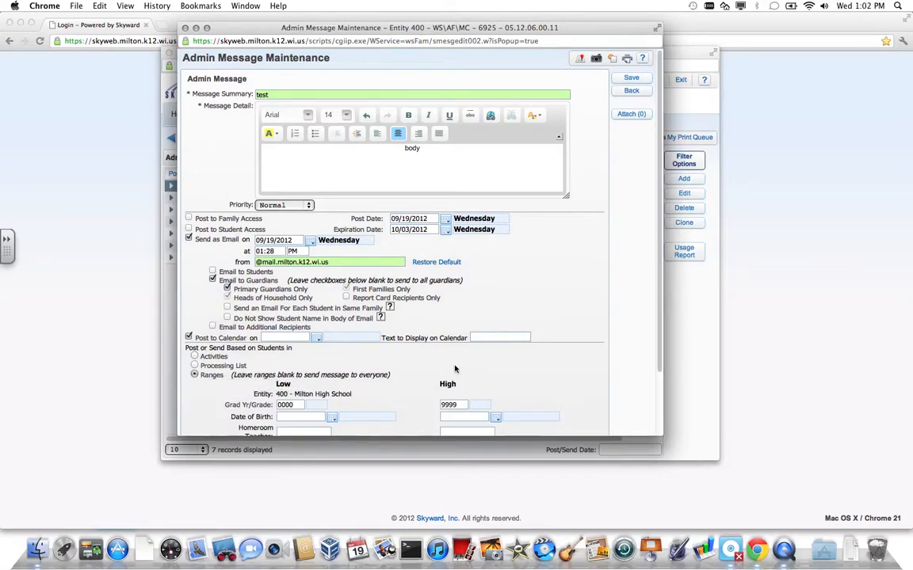
{"action": "left_click_drag", "start_coordinate": [663, 302], "coordinate": [656, 406]}
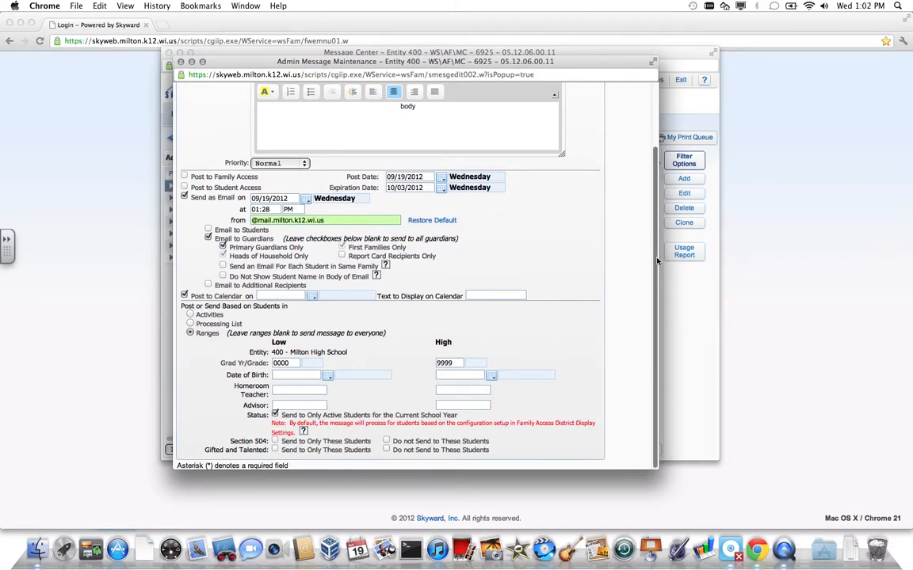
Leave the message form and discard the new message without saving.
{"action": "scroll", "coordinate": [634, 237], "scroll_direction": "up", "scroll_amount": 3}
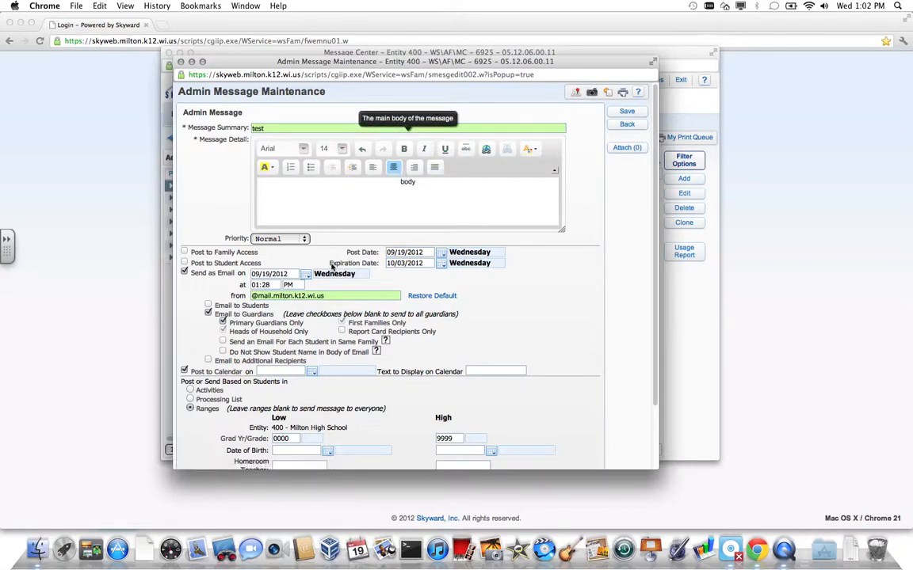
{"action": "left_click", "coordinate": [266, 284]}
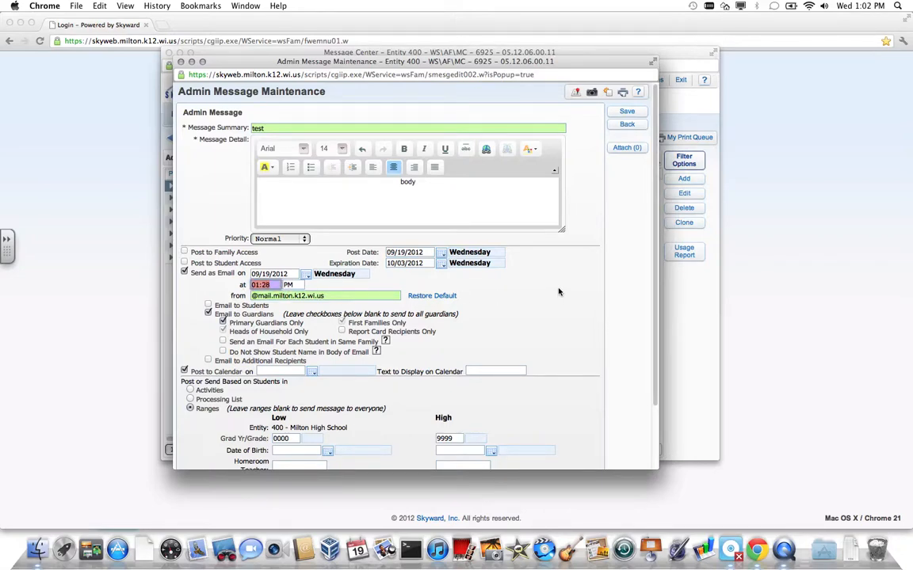
{"action": "left_click", "coordinate": [627, 124]}
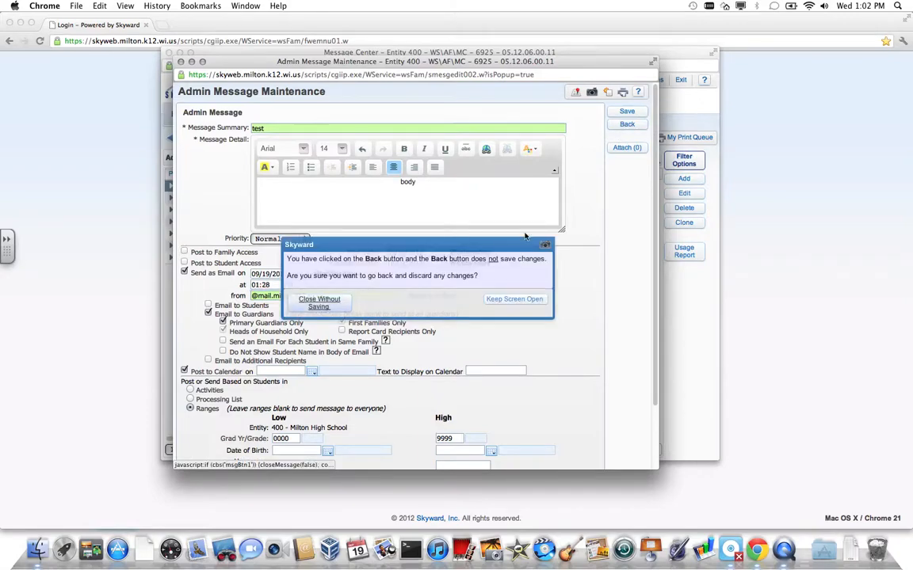
{"action": "left_click", "coordinate": [321, 302]}
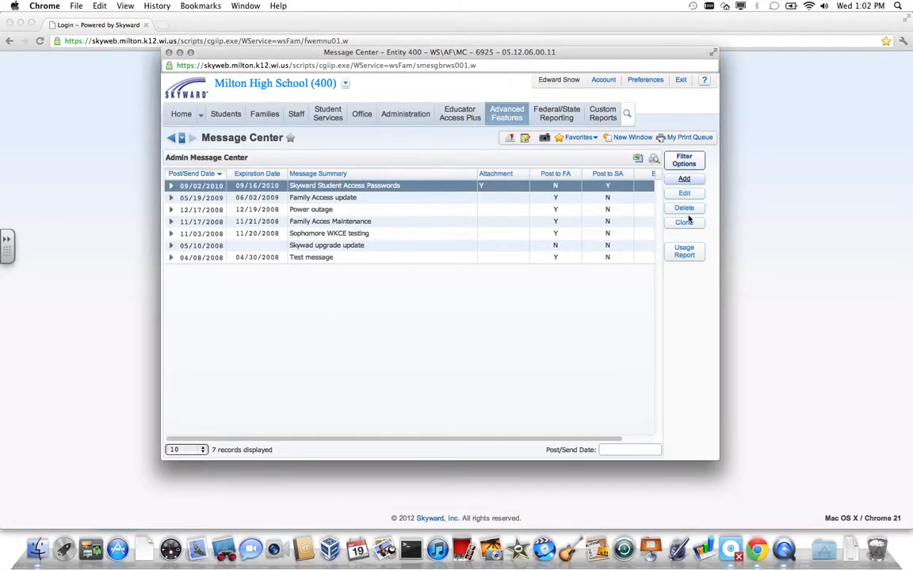